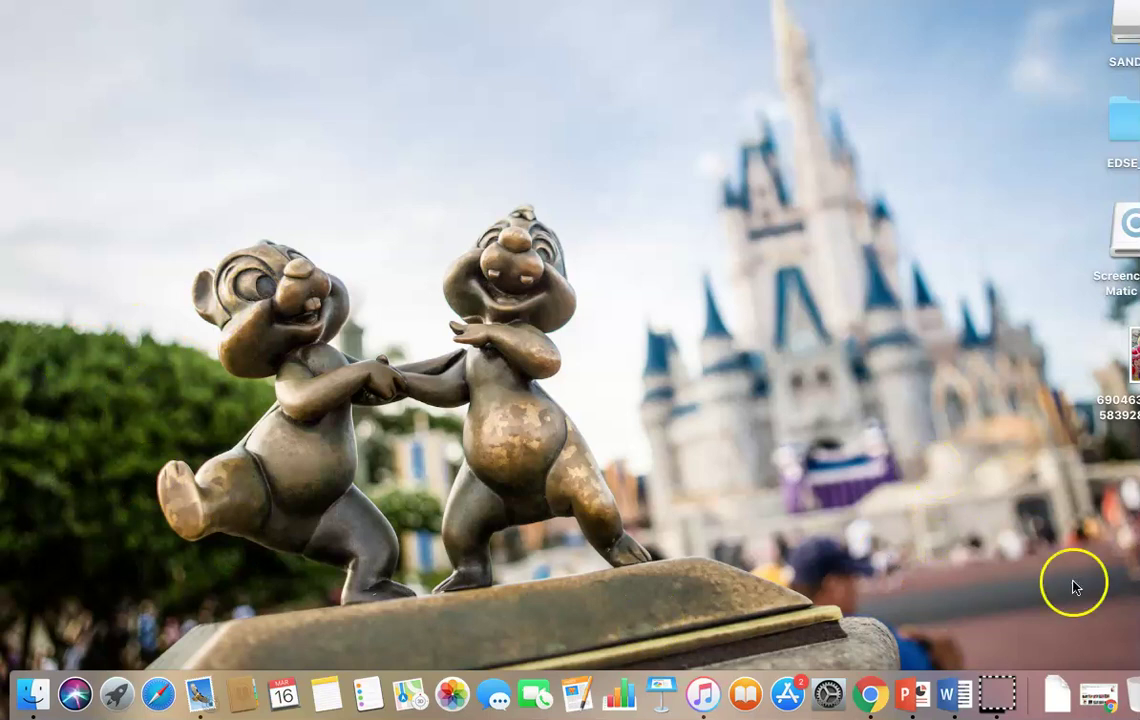
Switch to the minimized Jigsaw Planet window in Chrome and open the puzzle creation page, closing the fake Apple support pop-up tab.
{"action": "left_click", "coordinate": [1098, 693]}
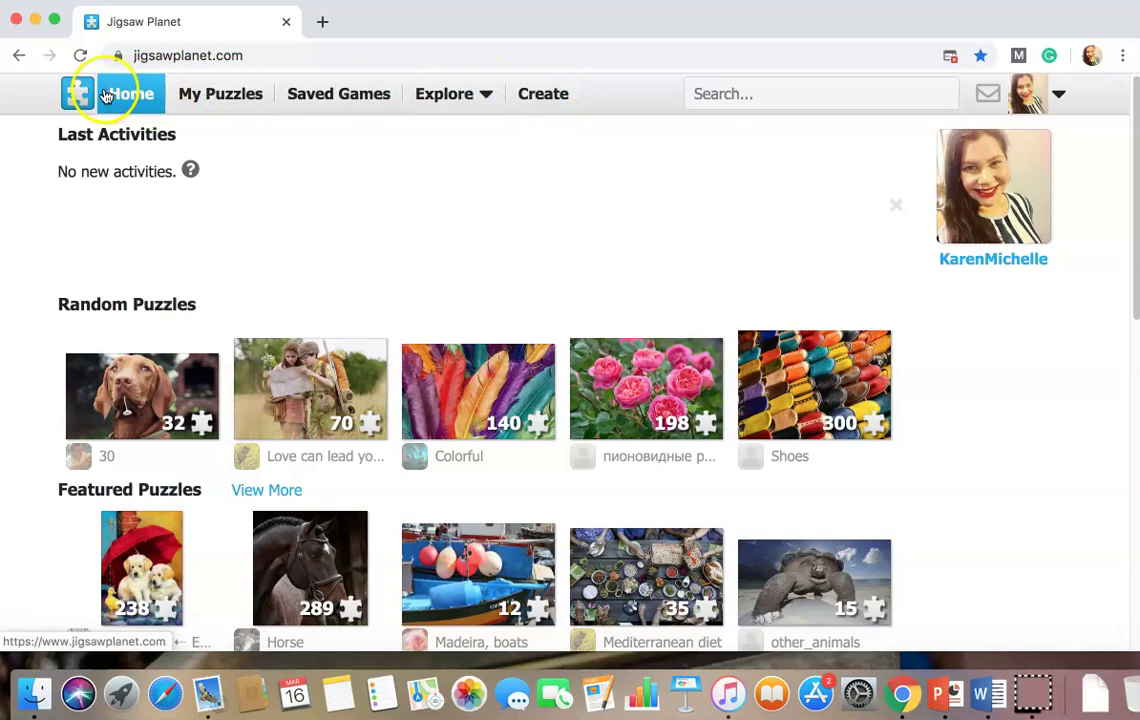
{"action": "left_click", "coordinate": [537, 97]}
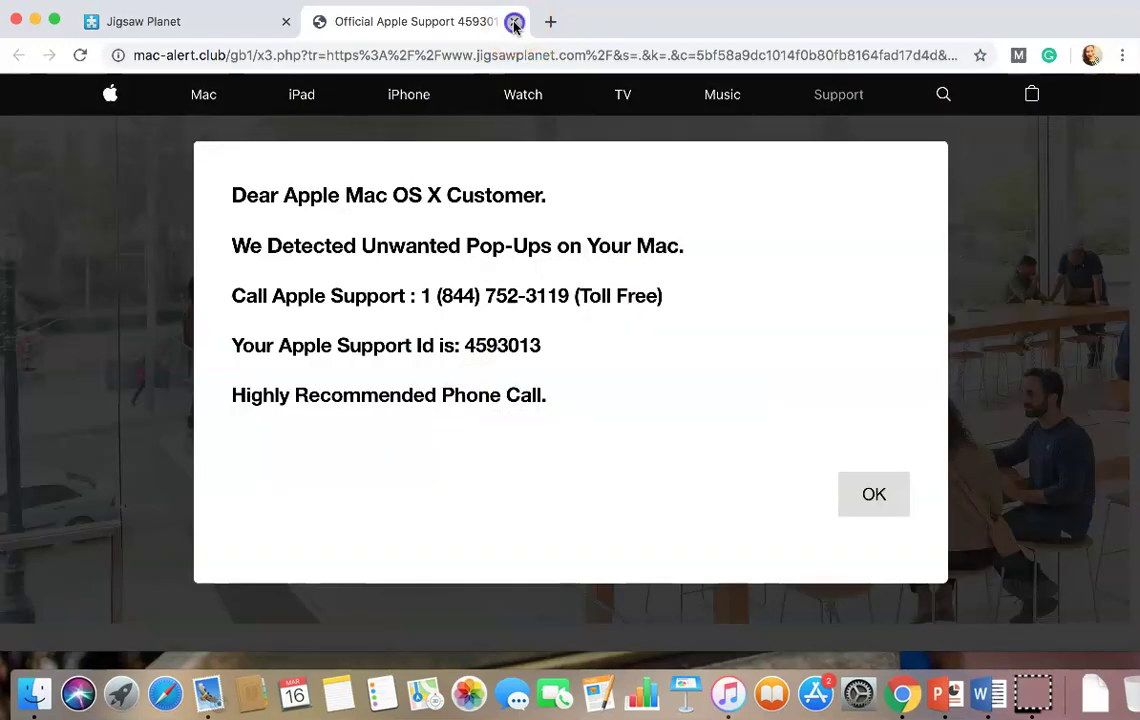
{"action": "left_click", "coordinate": [513, 21]}
{"action": "left_click", "coordinate": [540, 105]}
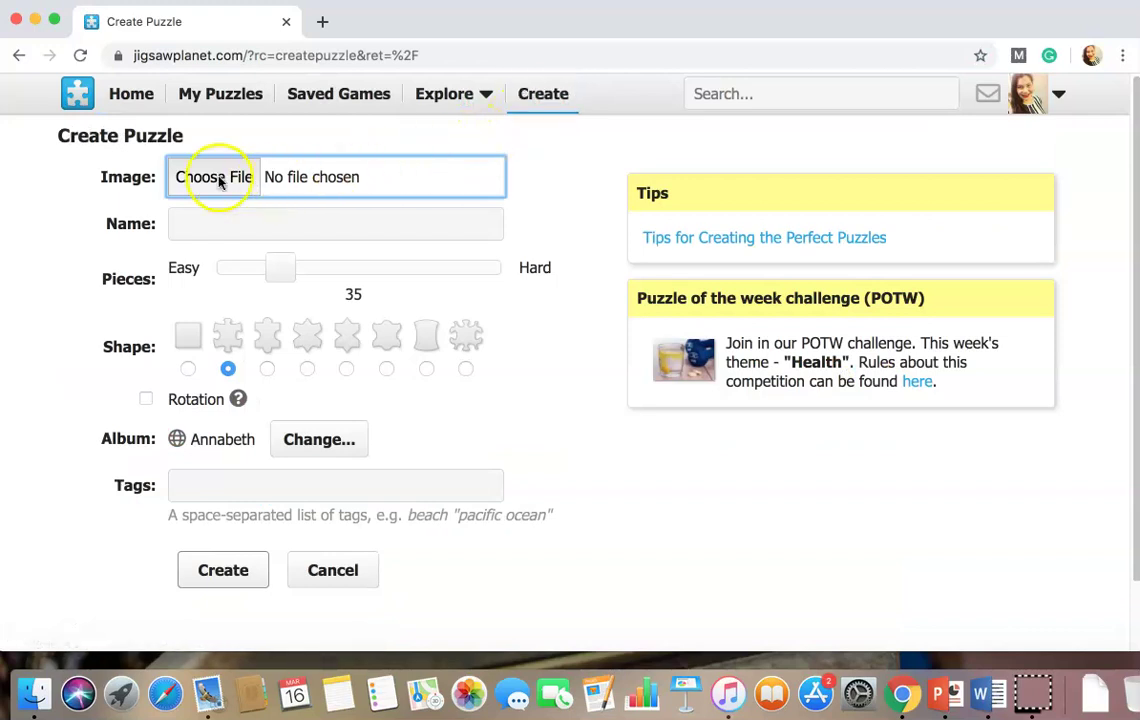
Upload the Mickey balloons photo, 69046329_...4720_n.jpg, from the Desktop as the puzzle image.
{"action": "left_click", "coordinate": [220, 178]}
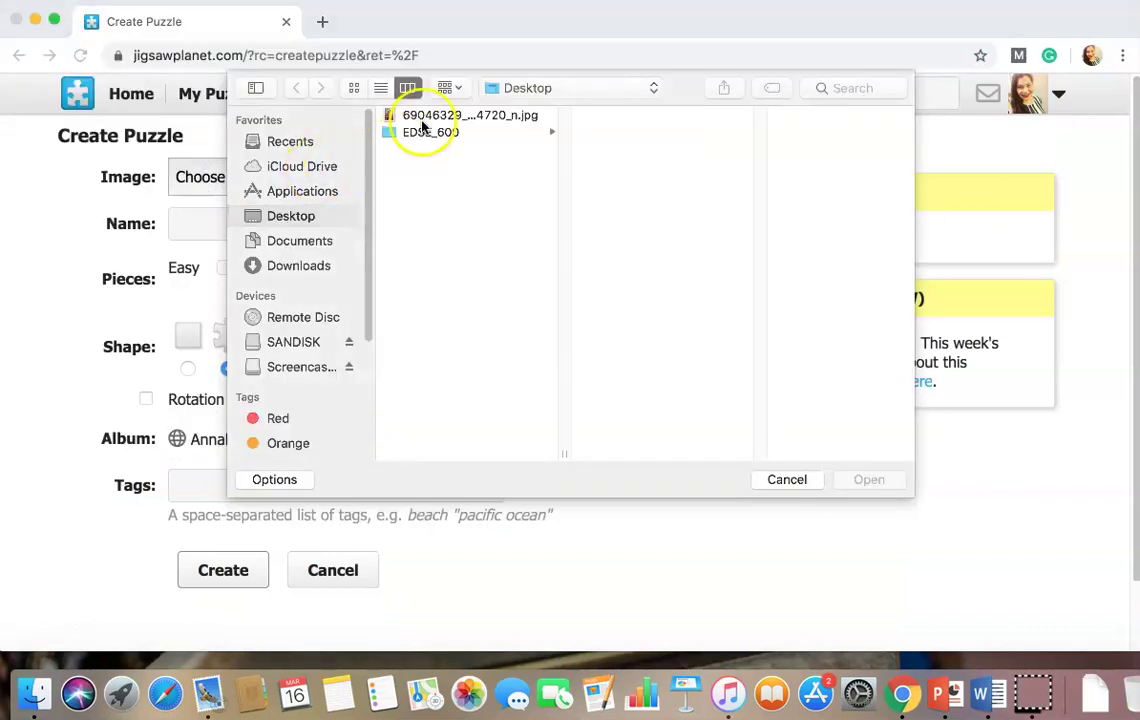
{"action": "left_click", "coordinate": [499, 116]}
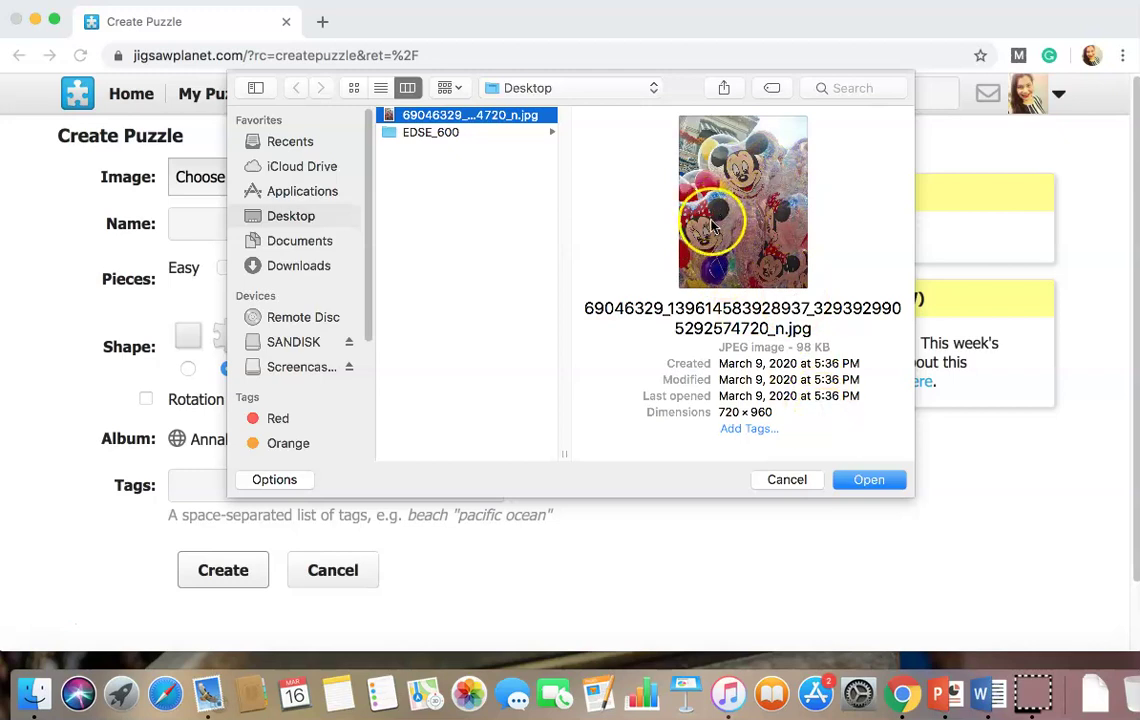
{"action": "left_click", "coordinate": [868, 484]}
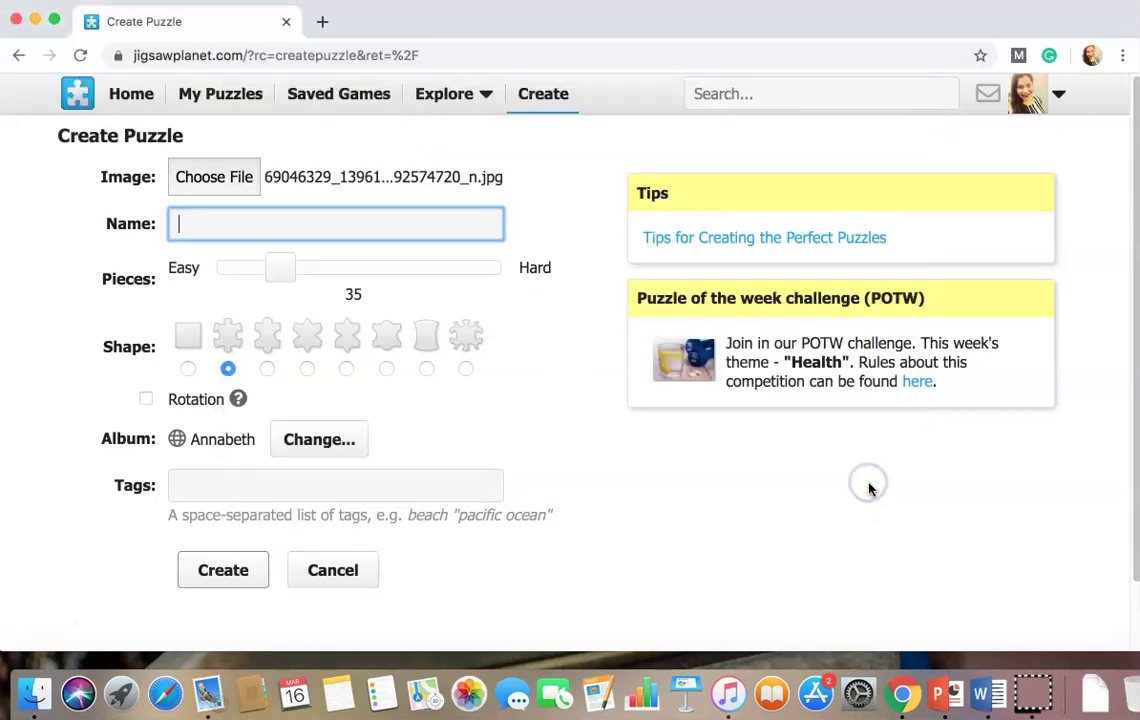
Name the puzzle "Disney Balloons" and set it to 12 pieces.
{"action": "left_click", "coordinate": [357, 221]}
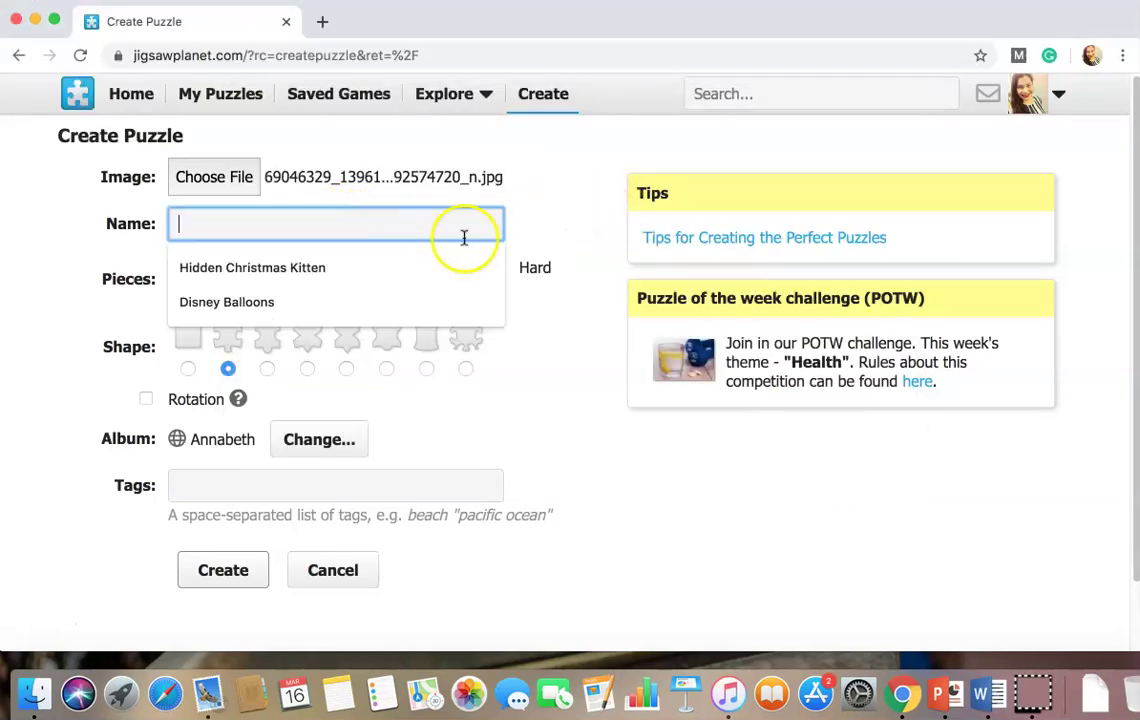
{"action": "left_click", "coordinate": [279, 309]}
{"action": "left_click", "coordinate": [611, 186]}
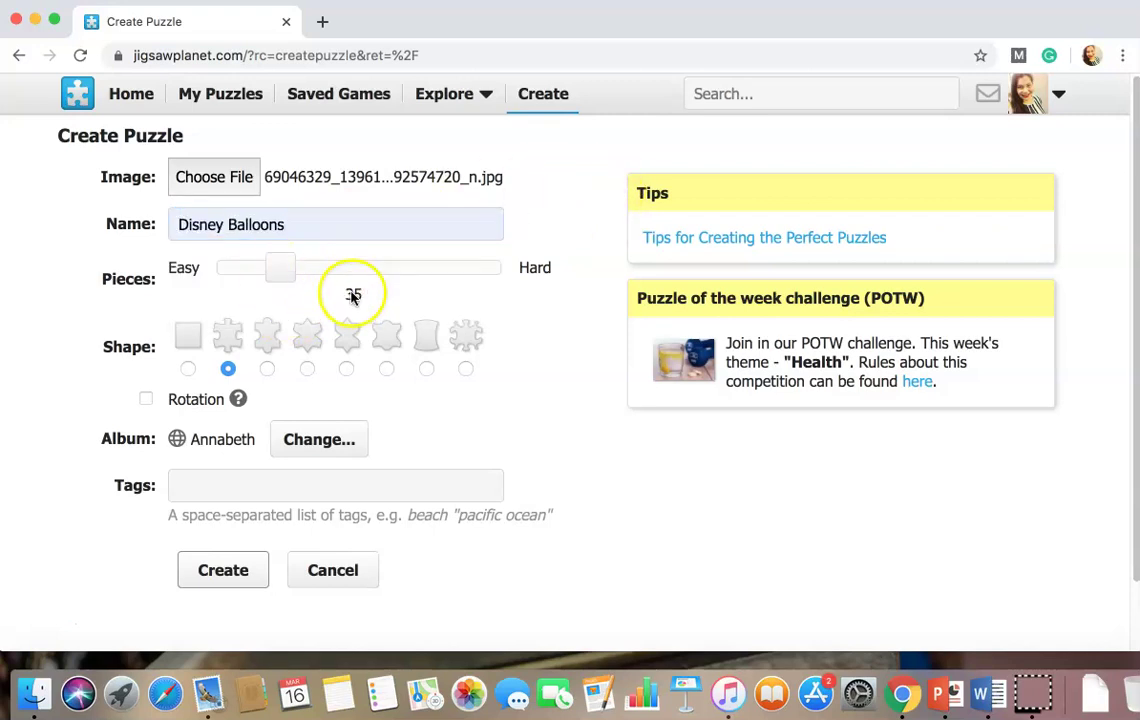
{"action": "left_click", "coordinate": [266, 274]}
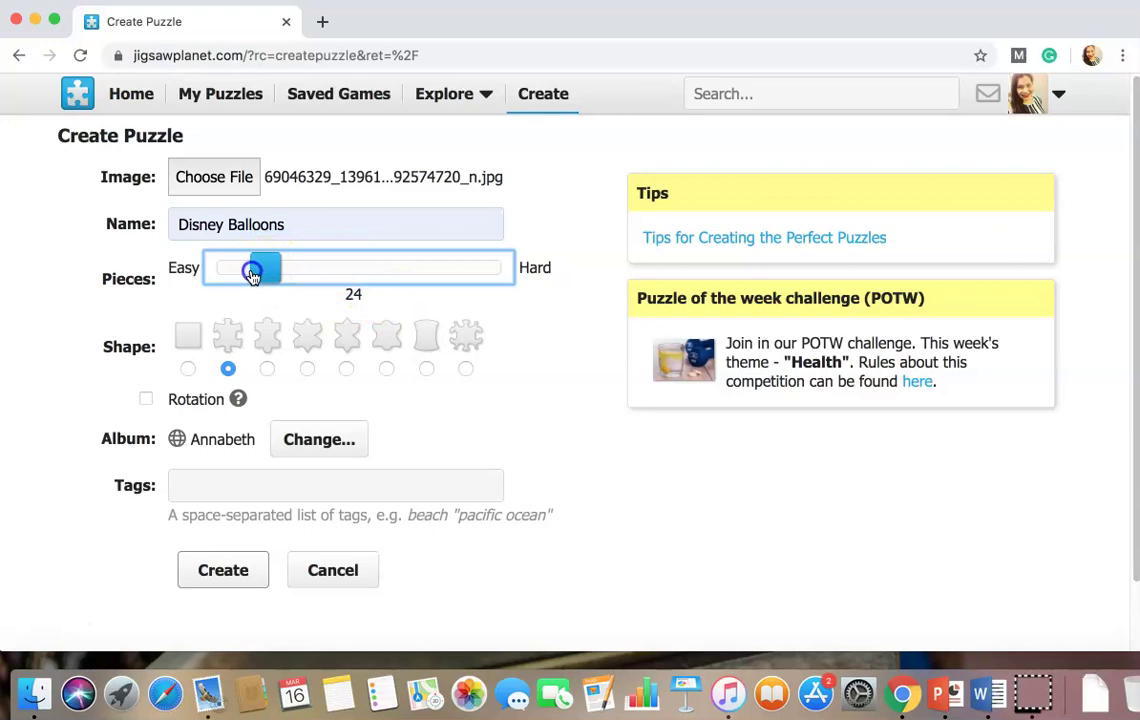
{"action": "left_click_drag", "start_coordinate": [252, 275], "coordinate": [239, 277]}
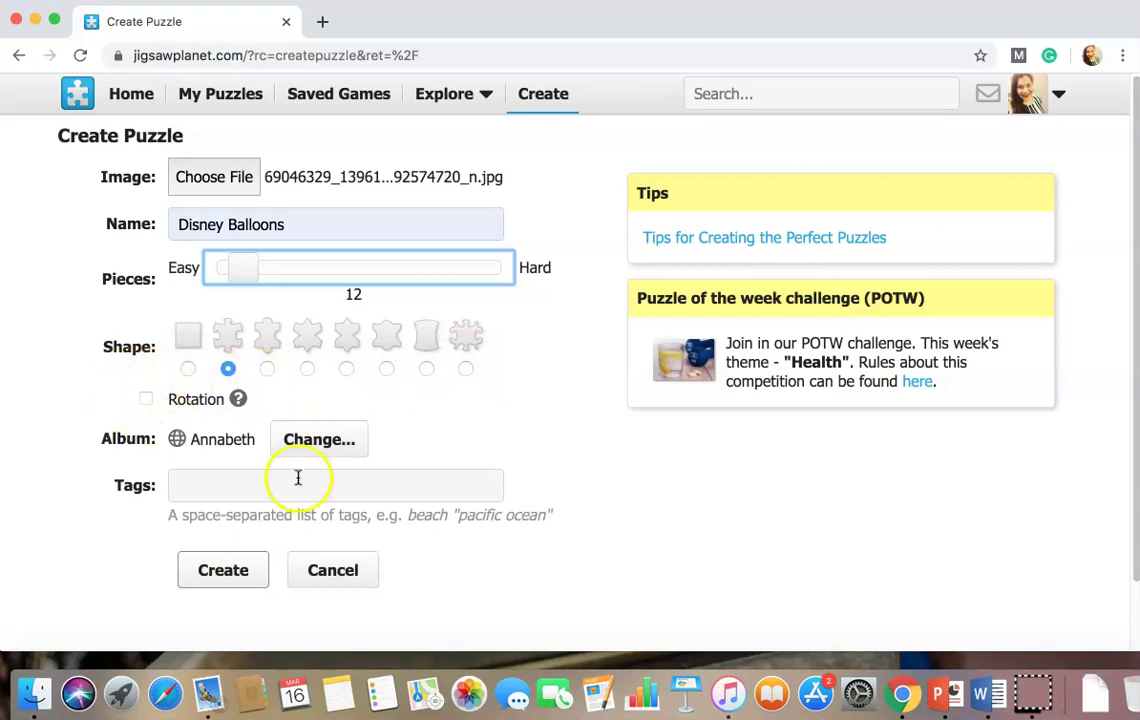
Enter the puzzle tags as "Disney, Mickey, Minnie, Balloons".
{"action": "scroll", "coordinate": [560, 414], "scroll_direction": "down", "scroll_amount": 2}
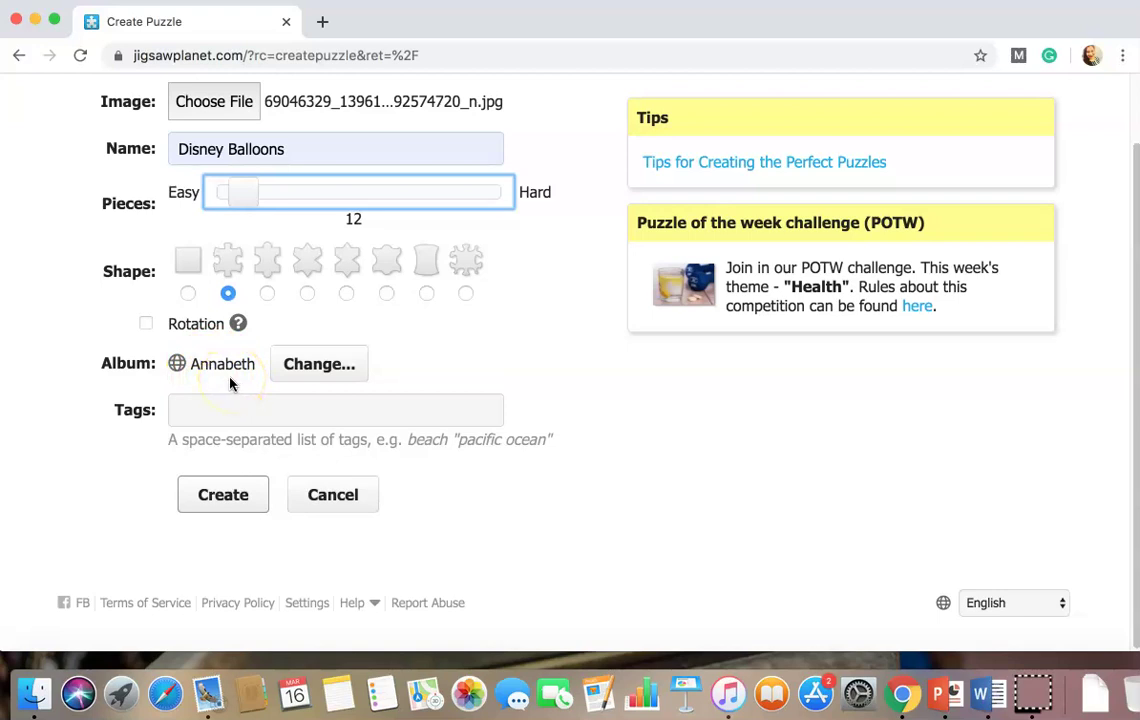
{"action": "left_click", "coordinate": [267, 408]}
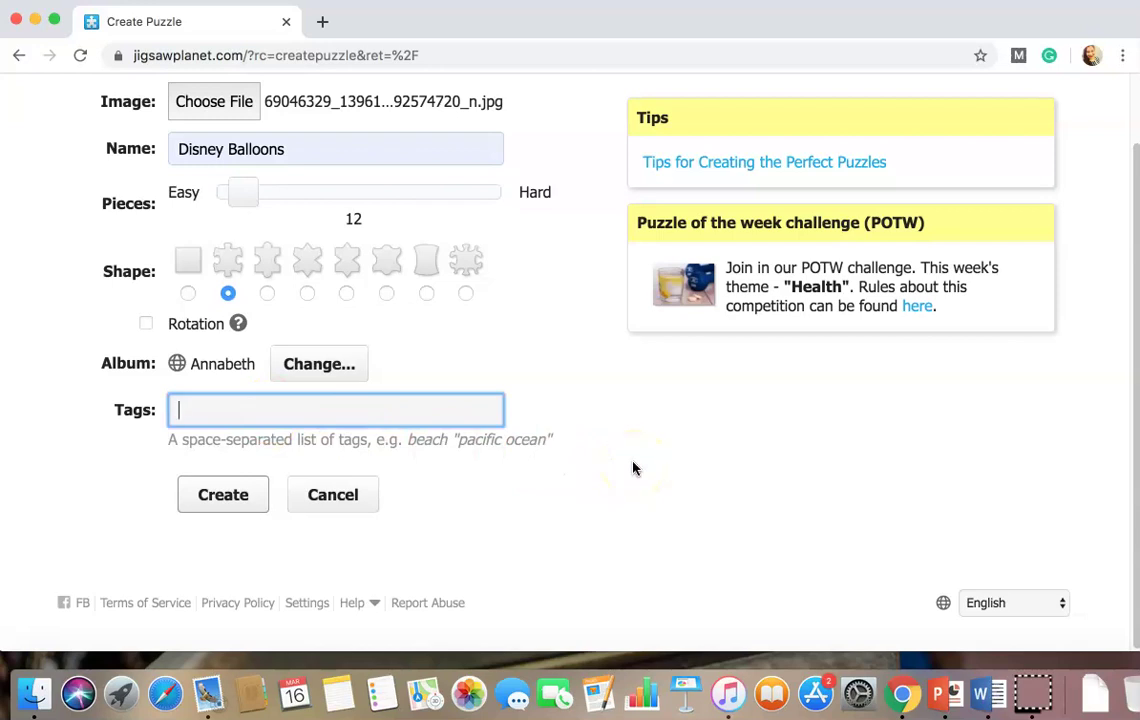
{"action": "type", "text": "Dis"}
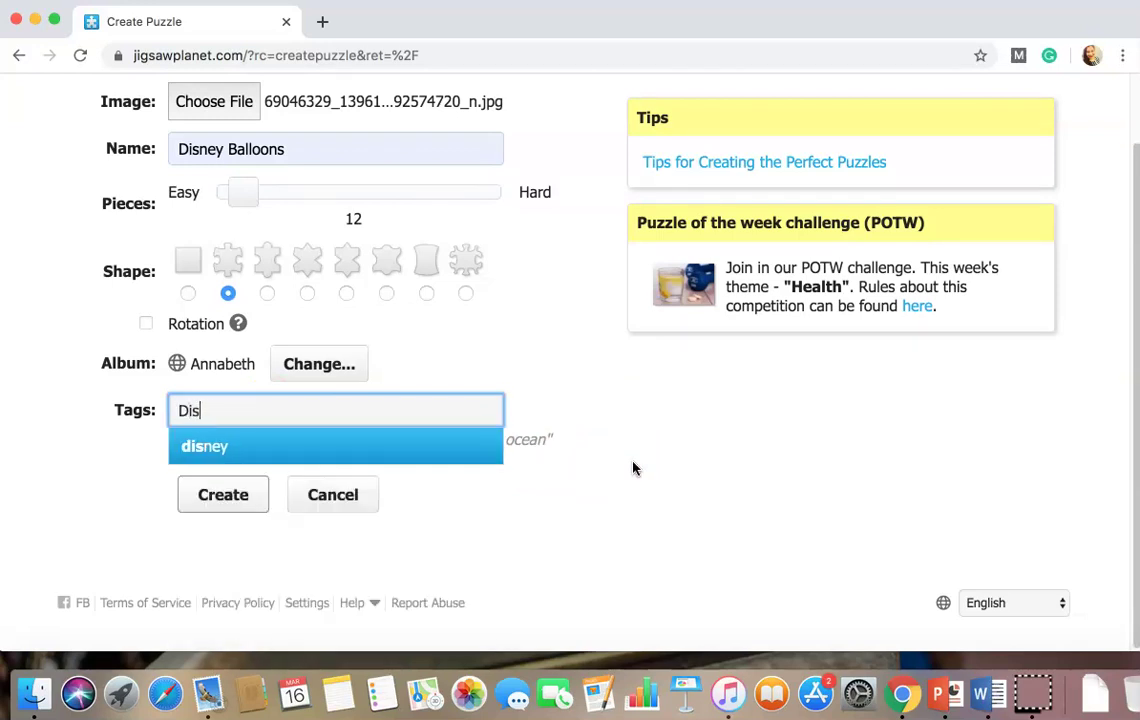
{"action": "type", "text": "ney, "}
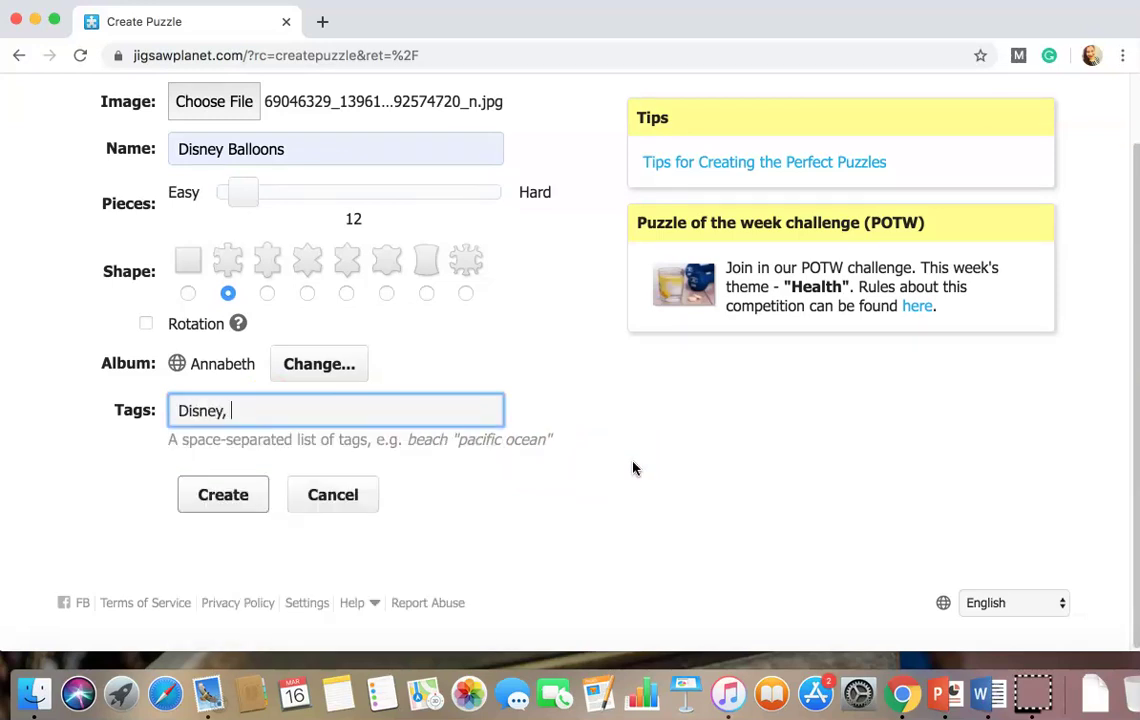
{"action": "type", "text": "Micke"}
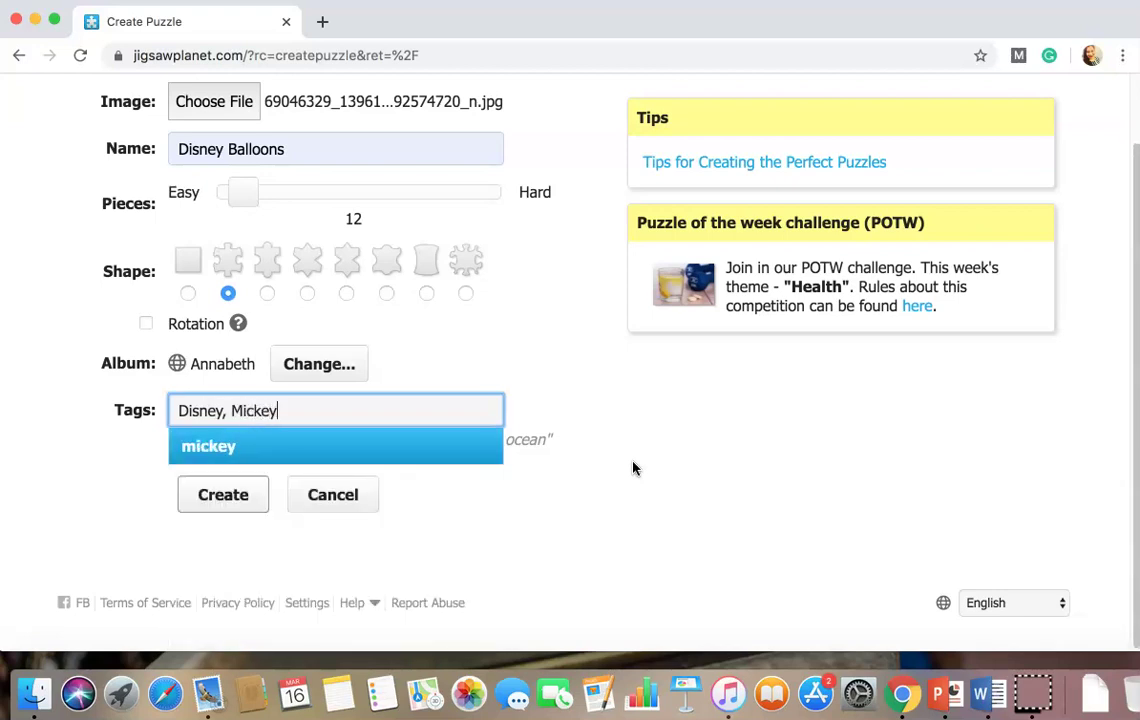
{"action": "type", "text": "y Mouse"}
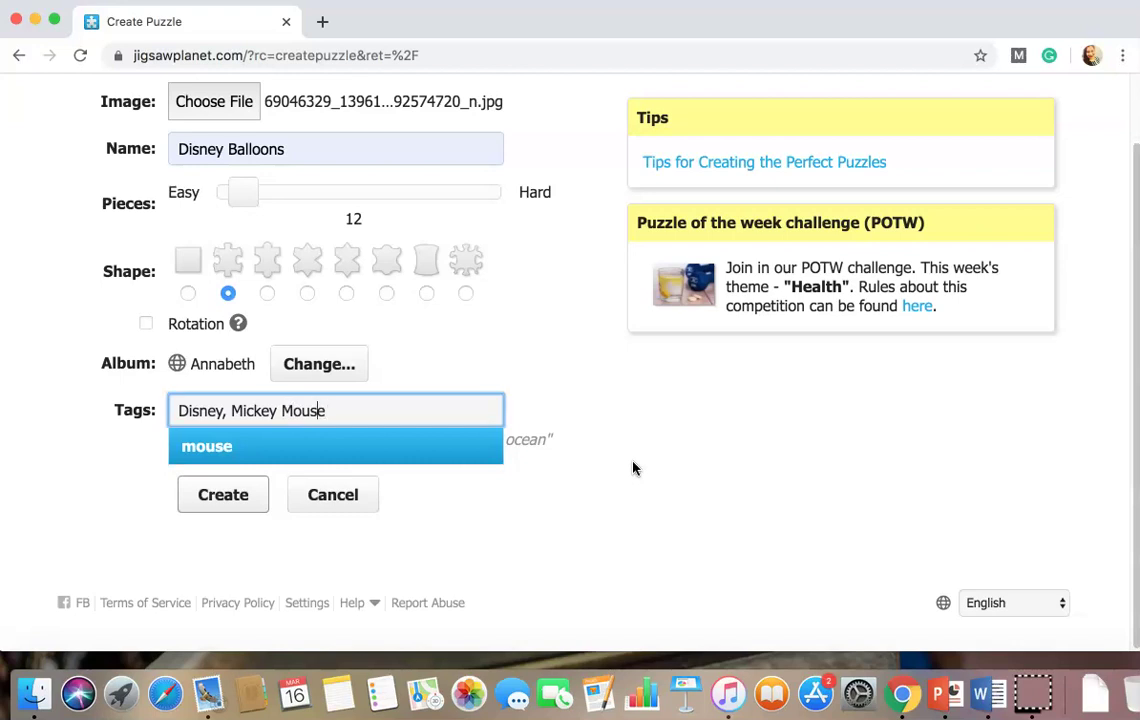
{"action": "key", "text": "BackSpace"}
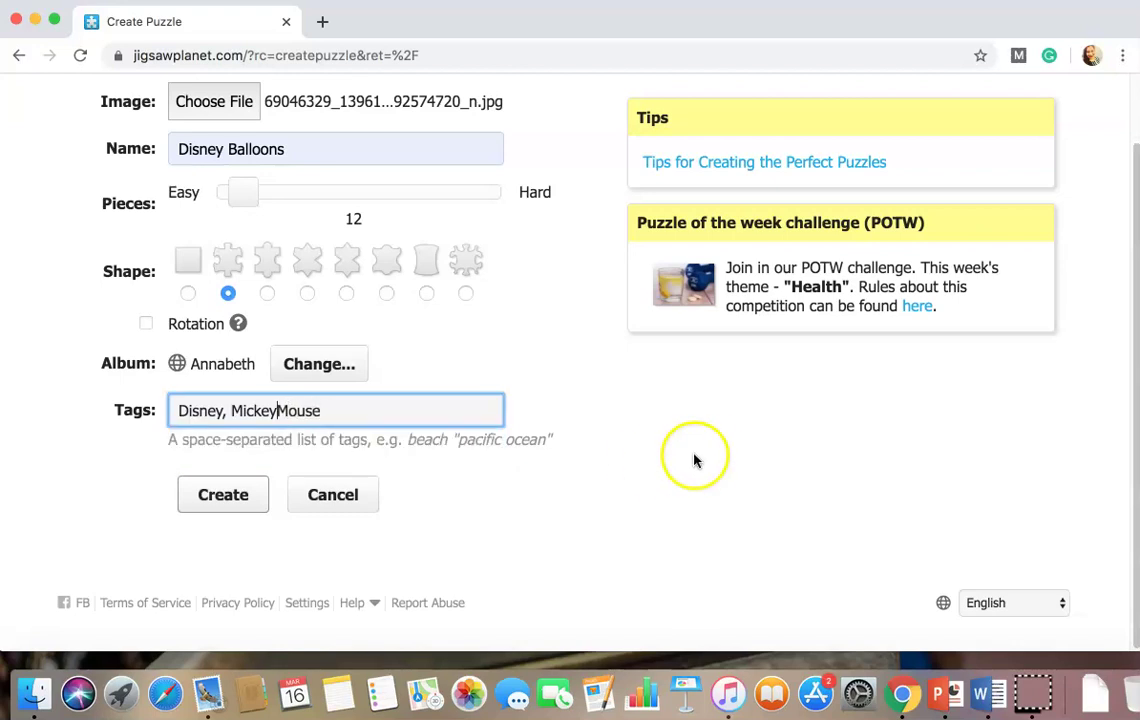
{"action": "left_click", "coordinate": [443, 409]}
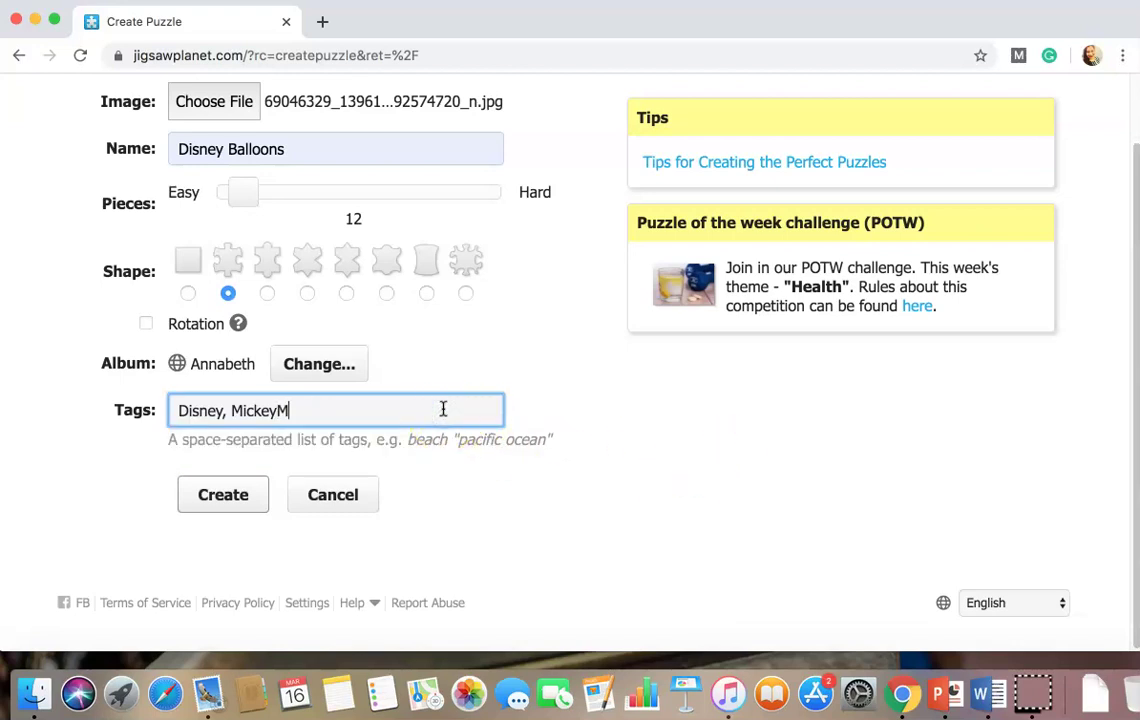
{"action": "key", "text": "BackSpace"}
{"action": "type", "text": ", Minnie, Ball"}
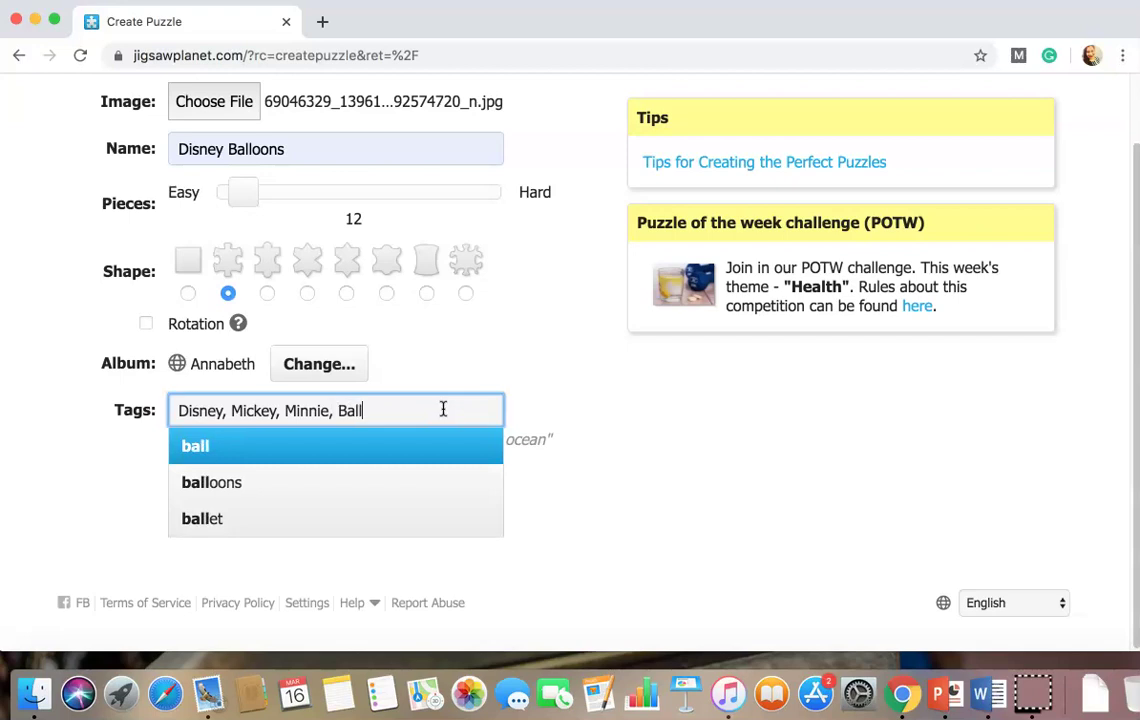
{"action": "type", "text": "oons"}
{"action": "left_click", "coordinate": [651, 491]}
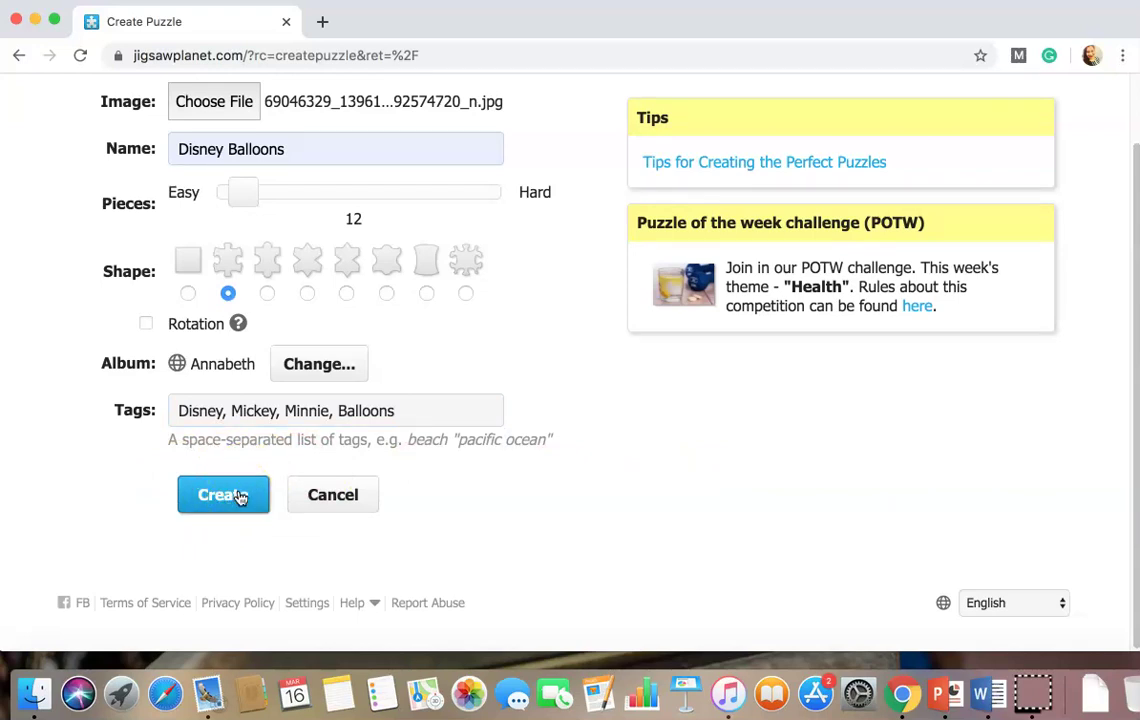
Remove the commas so the tags read "Disney Mickey Minnie Balloons", and create the puzzle.
{"action": "left_click", "coordinate": [242, 496]}
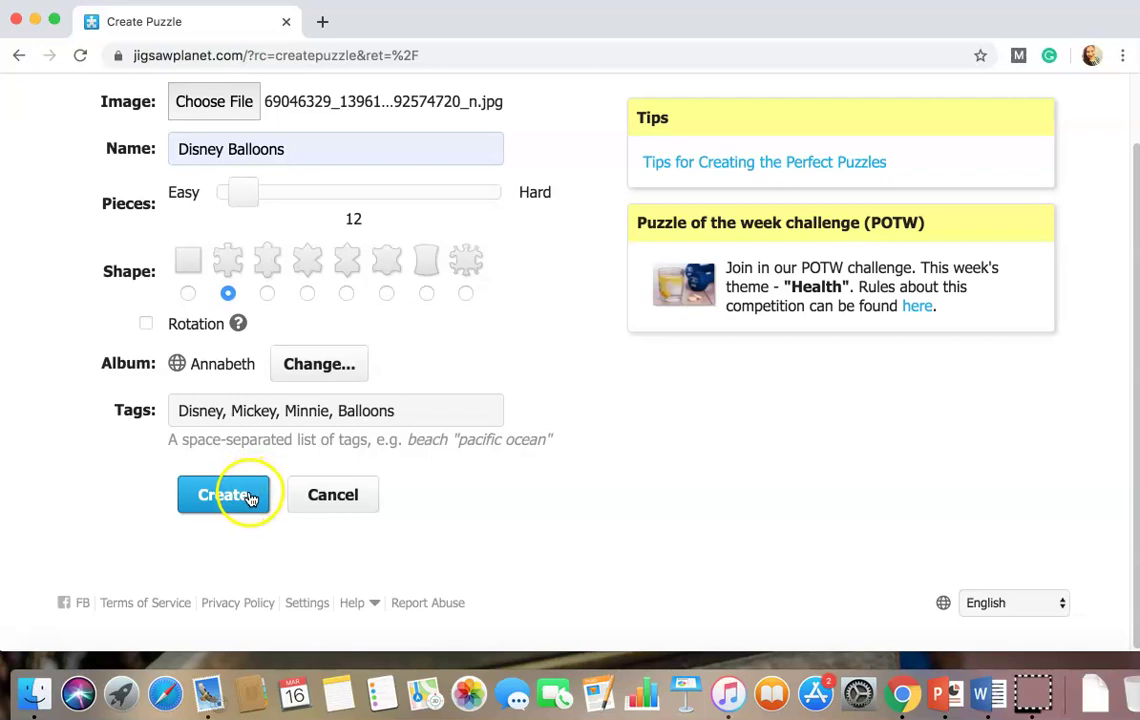
{"action": "left_click", "coordinate": [227, 410]}
{"action": "key", "text": "BackSpace"}
{"action": "left_click", "coordinate": [278, 411]}
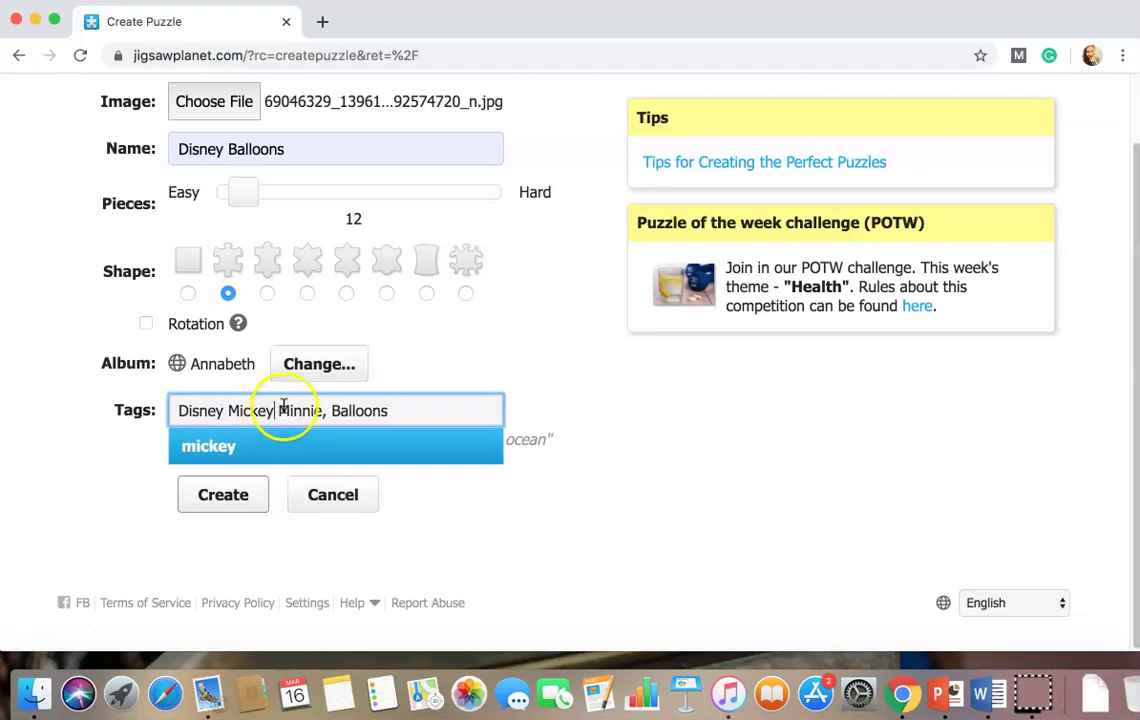
{"action": "left_click", "coordinate": [327, 411]}
{"action": "key", "text": "BackSpace"}
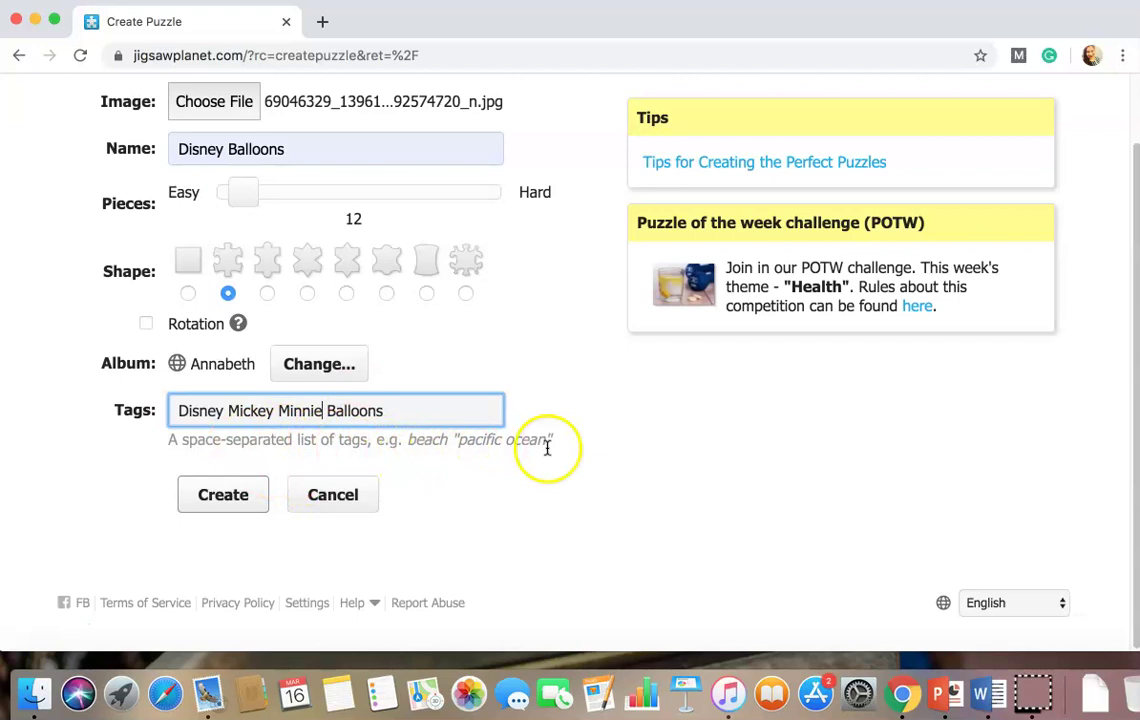
{"action": "left_click", "coordinate": [230, 500]}
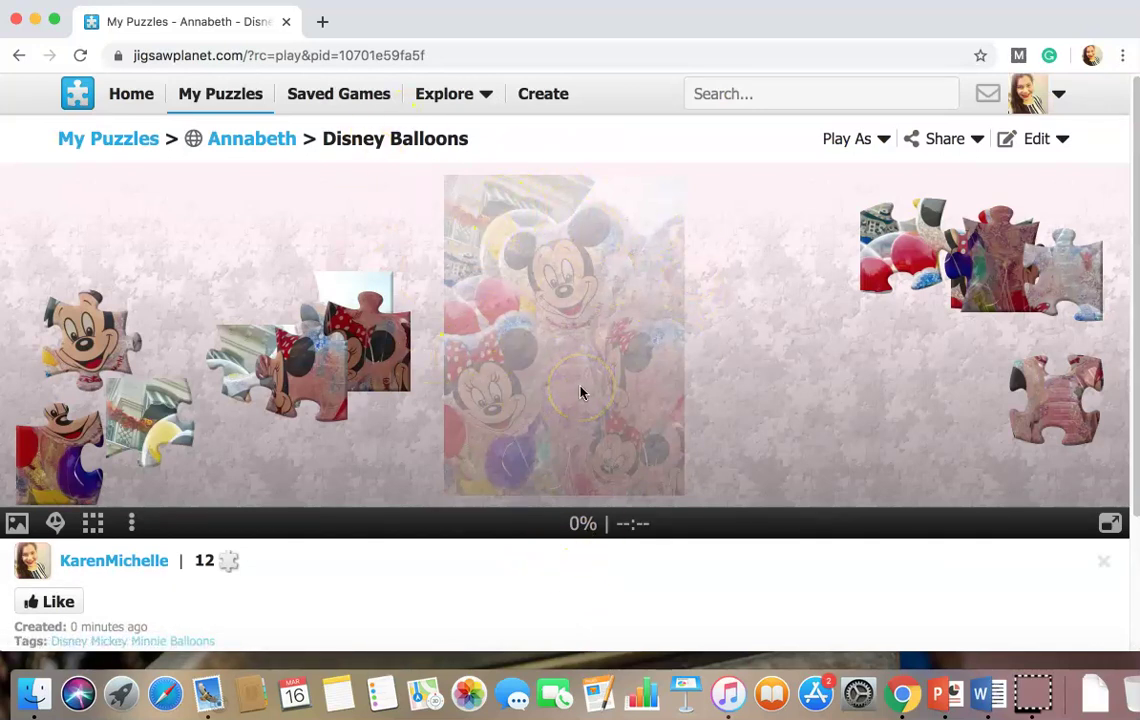
Spread the overlapping loose pieces apart and place the bottom two pieces of the puzzle's right column.
{"action": "left_click", "coordinate": [656, 376]}
{"action": "left_click", "coordinate": [489, 455]}
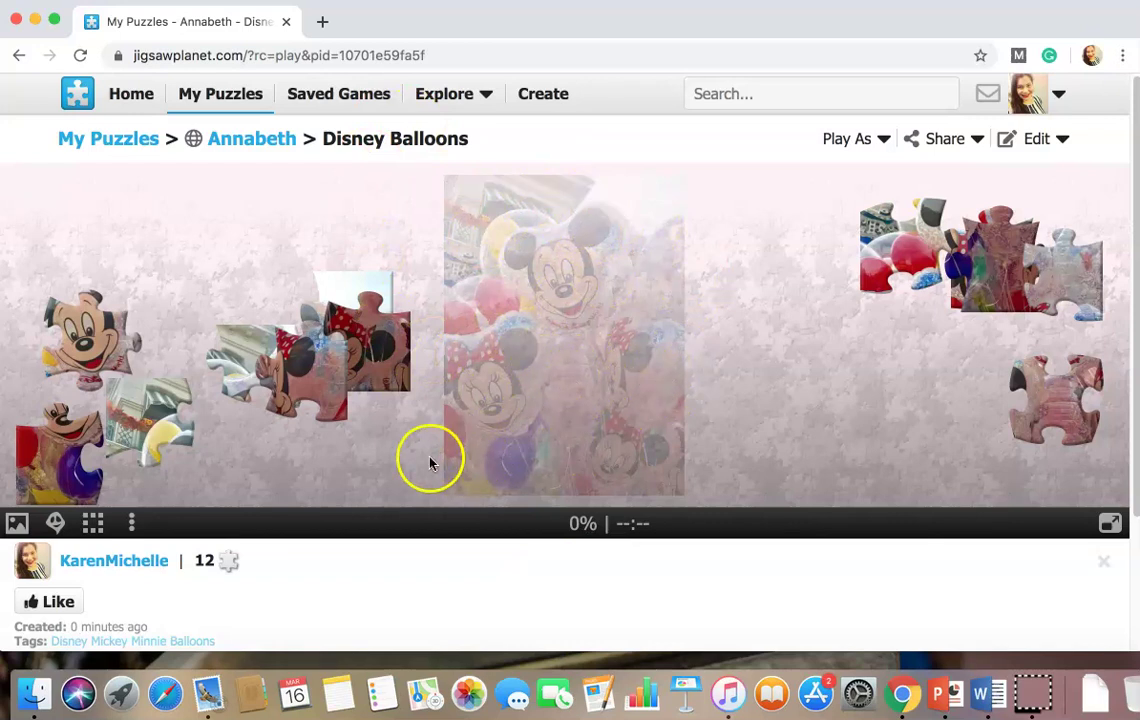
{"action": "left_click_drag", "start_coordinate": [377, 351], "coordinate": [649, 453]}
{"action": "left_click_drag", "start_coordinate": [911, 242], "coordinate": [864, 242]}
{"action": "left_click_drag", "start_coordinate": [977, 266], "coordinate": [934, 371]}
{"action": "left_click_drag", "start_coordinate": [997, 237], "coordinate": [802, 352]}
{"action": "left_click_drag", "start_coordinate": [860, 242], "coordinate": [796, 228]}
{"action": "left_click_drag", "start_coordinate": [1080, 290], "coordinate": [982, 261]}
{"action": "left_click_drag", "start_coordinate": [995, 341], "coordinate": [918, 431]}
{"action": "left_click_drag", "start_coordinate": [337, 365], "coordinate": [636, 366]}
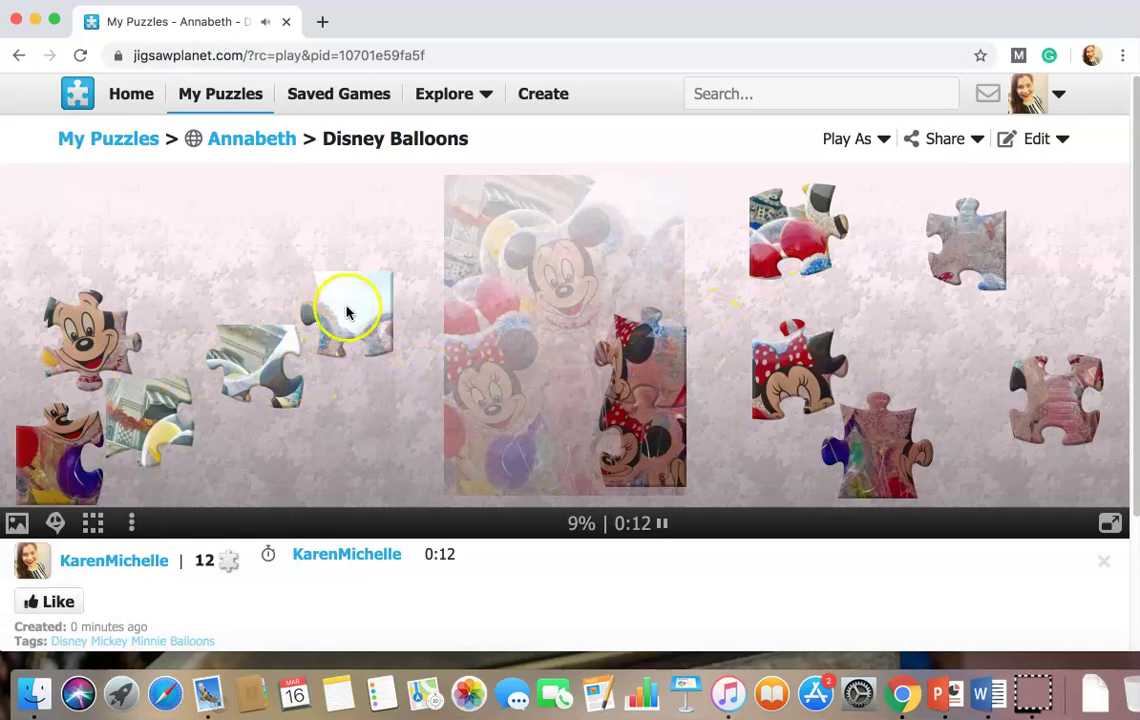
Fit the three top-row pieces and the Mickey face piece into their places in the puzzle.
{"action": "left_click_drag", "start_coordinate": [349, 310], "coordinate": [642, 223]}
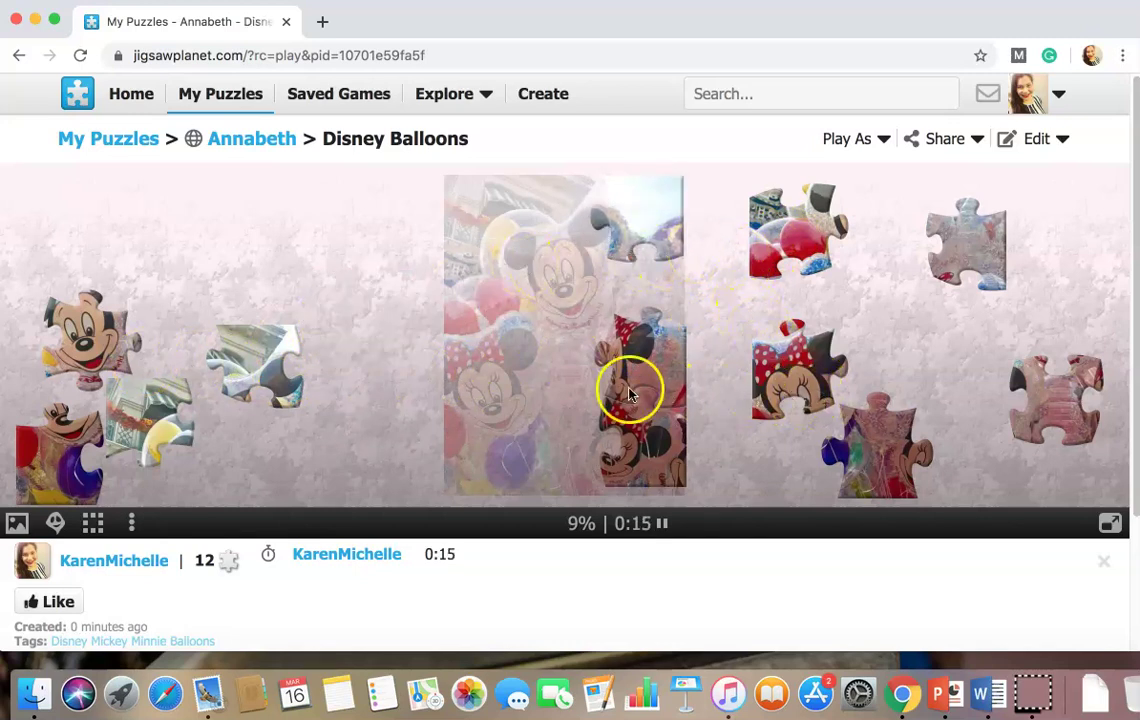
{"action": "left_click_drag", "start_coordinate": [114, 377], "coordinate": [495, 228]}
{"action": "left_click_drag", "start_coordinate": [300, 331], "coordinate": [579, 205]}
{"action": "left_click_drag", "start_coordinate": [88, 330], "coordinate": [566, 305]}
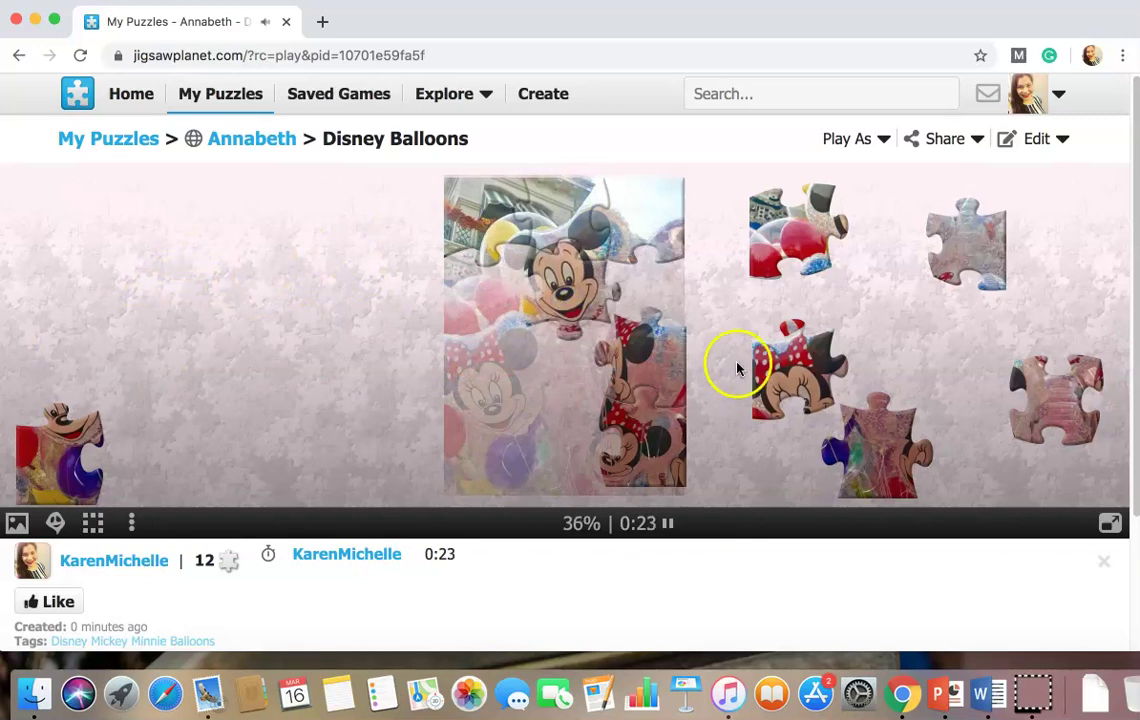
Place the six remaining pieces, including the Minnie face and bottom-row pieces, to complete the puzzle.
{"action": "left_click_drag", "start_coordinate": [820, 382], "coordinate": [514, 378]}
{"action": "left_click_drag", "start_coordinate": [38, 458], "coordinate": [476, 456]}
{"action": "left_click_drag", "start_coordinate": [934, 435], "coordinate": [632, 468]}
{"action": "left_click_drag", "start_coordinate": [962, 230], "coordinate": [575, 250]}
{"action": "left_click_drag", "start_coordinate": [777, 250], "coordinate": [470, 255]}
{"action": "left_click_drag", "start_coordinate": [1062, 405], "coordinate": [578, 373]}
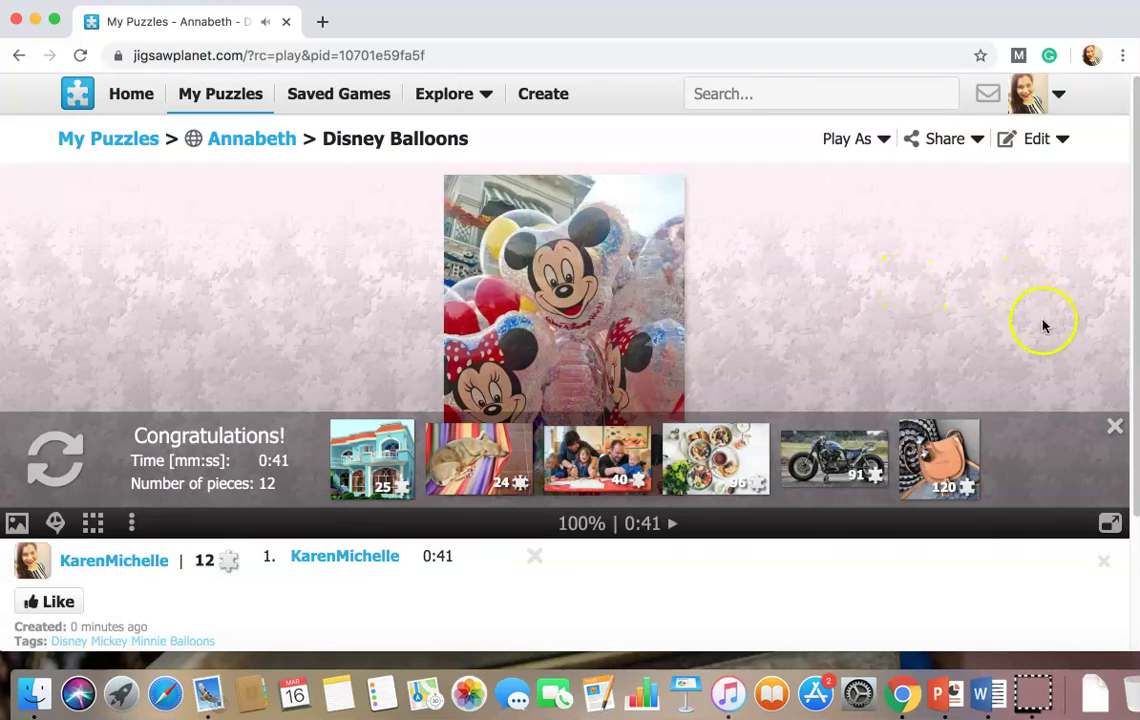
Dismiss the puzzle completion banner and minimize the browser window.
{"action": "left_click", "coordinate": [1114, 426]}
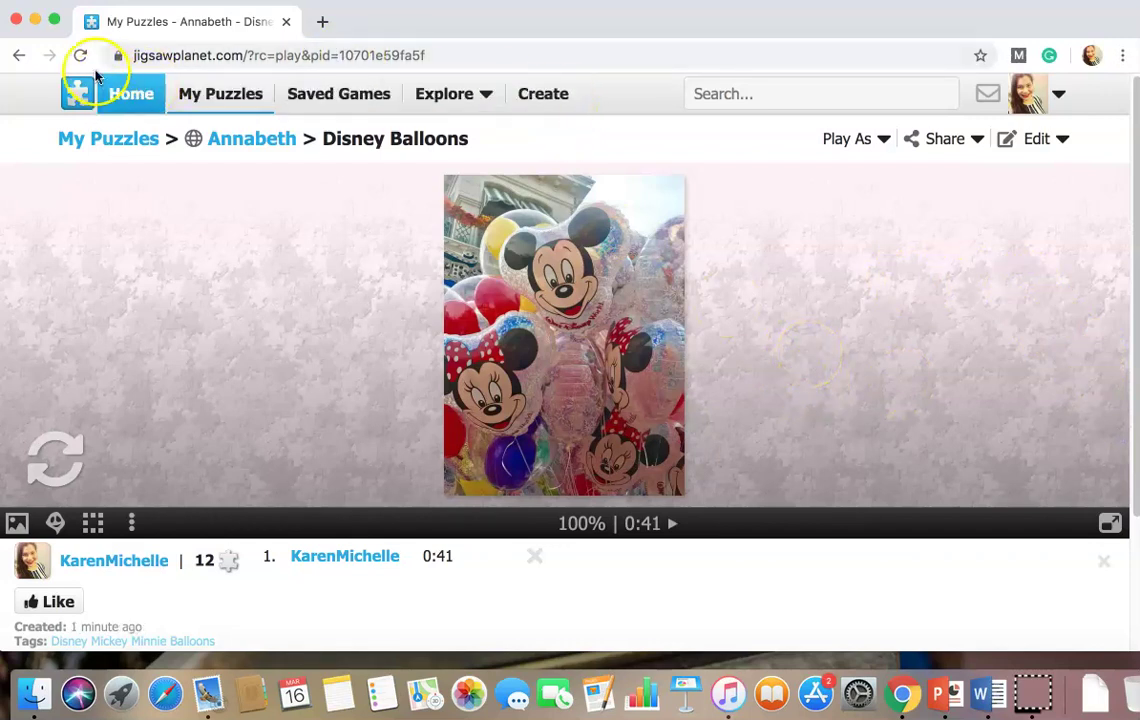
{"action": "left_click", "coordinate": [35, 21]}
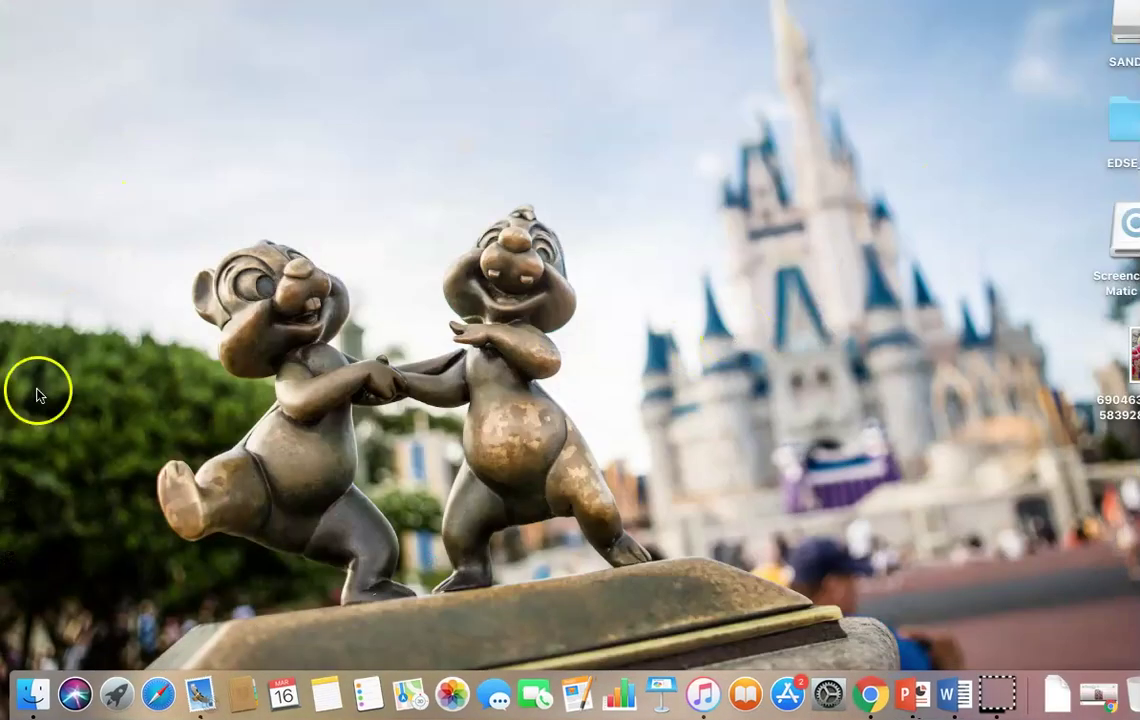